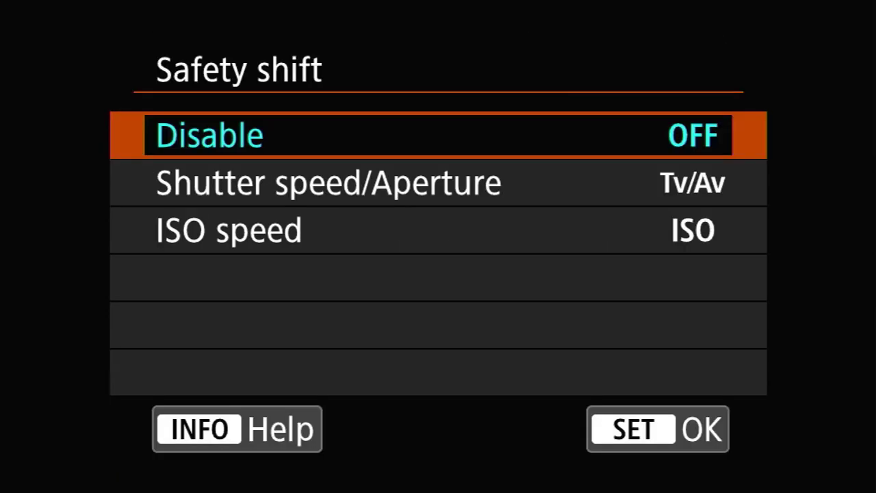
- Step through the Safety shift choices Shutter speed/Aperture (Tv/Av) and ISO speed
left_click(438, 182)
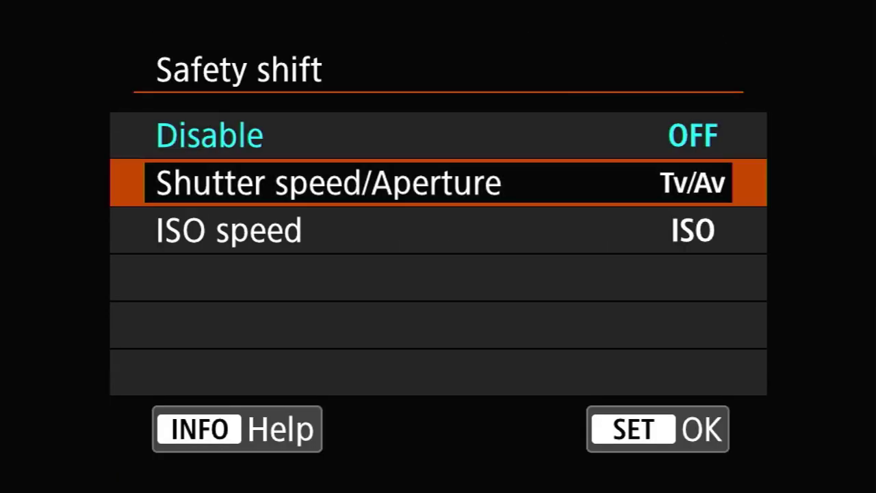
left_click(439, 230)
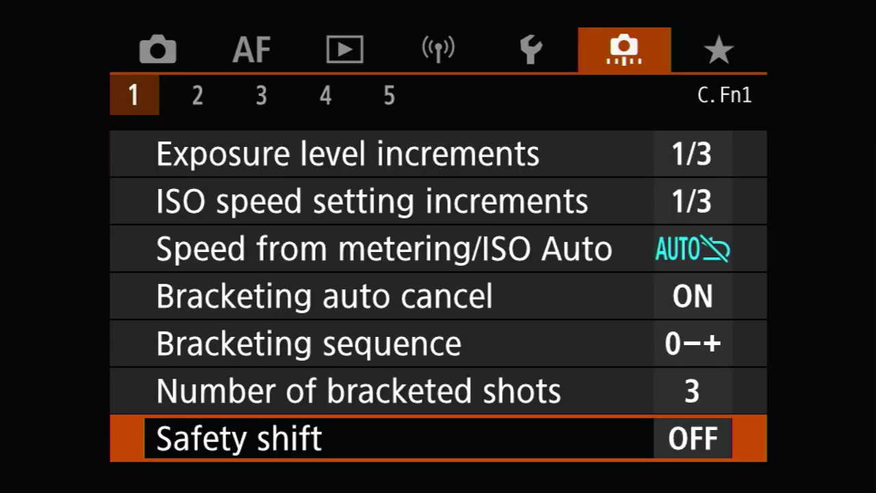
- Bring up the Safety shift choices and highlight Shutter speed/Aperture (Tv/Av)
key("Return")
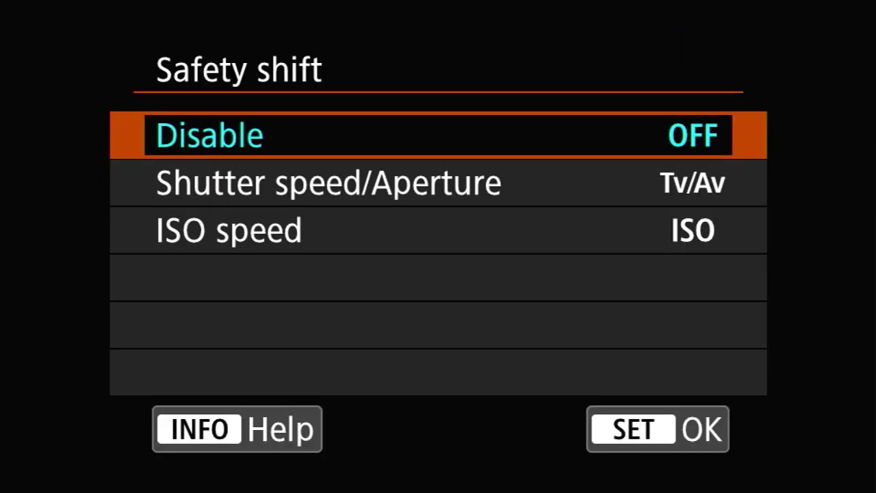
key("Down")
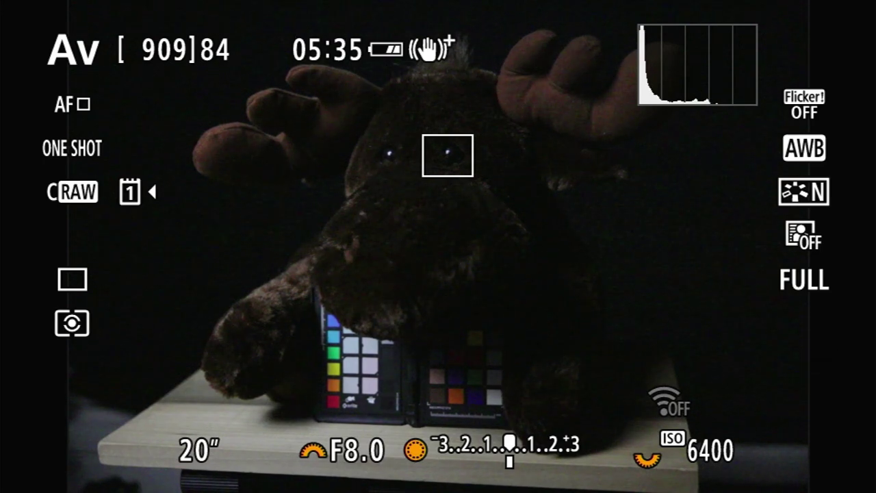
- Go to the C.Fn2 custom functions page and open Set shutter speed range
key("Menu")
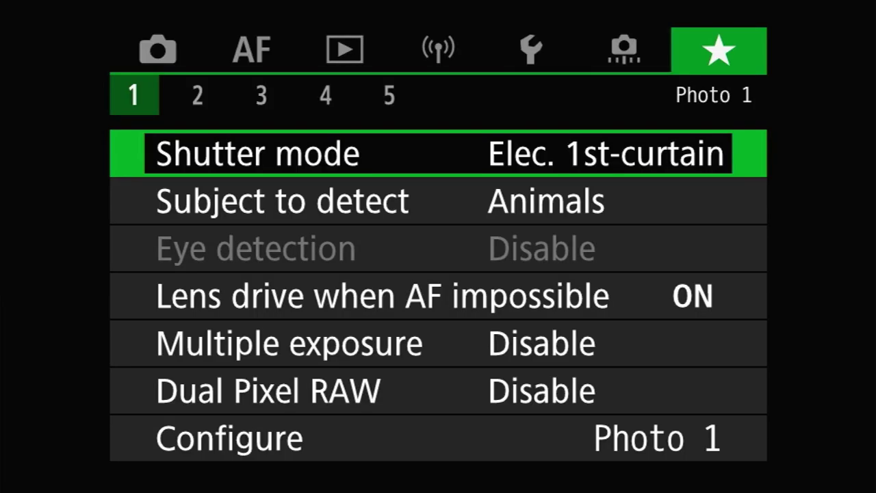
key("Left")
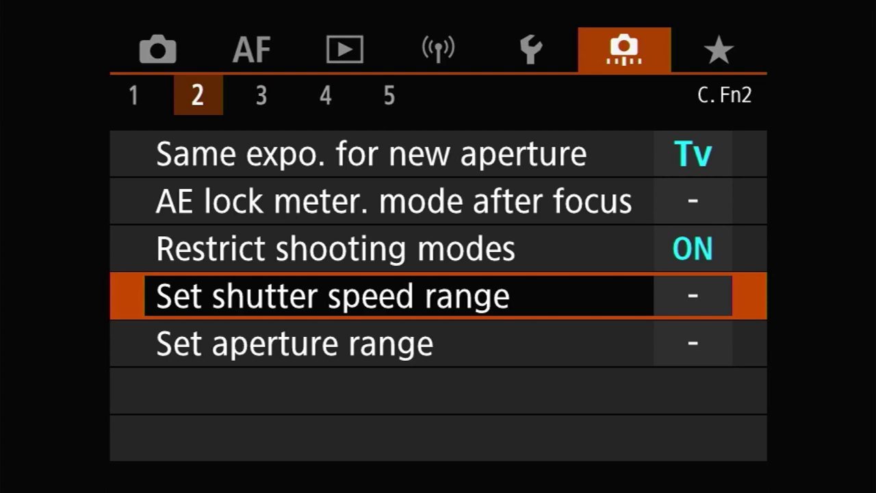
key("Return")
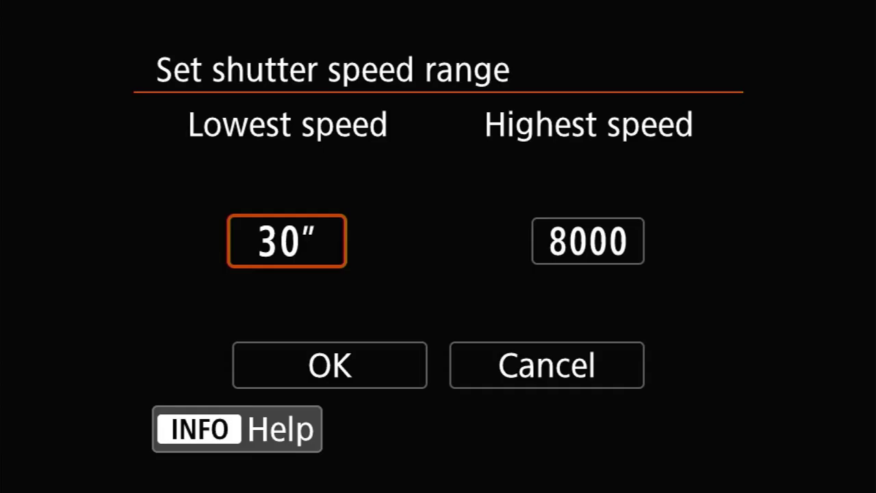
- Try 1/4 s as lowest speed, revert to 30", and confirm the 30" to 8000 range
key("Return")
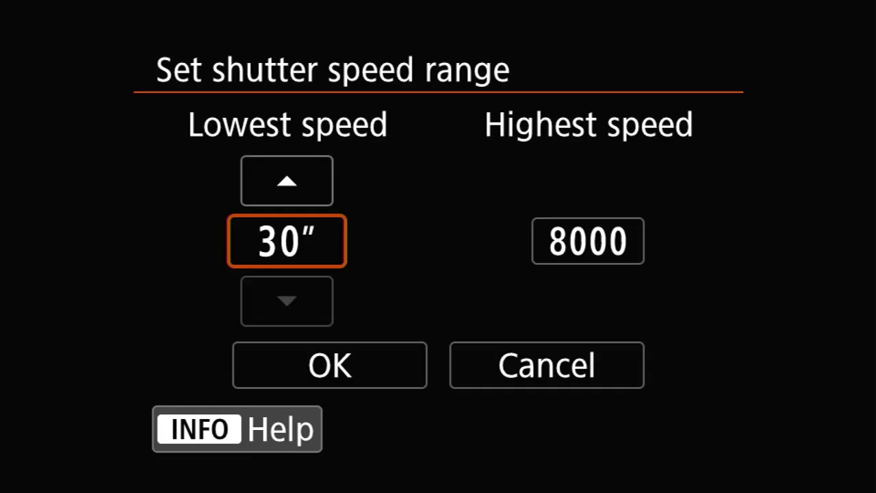
key("Up")
key("Up")
key("Up")
key("Up")
key("Up")
key("Up")
key("Up")
key("Up")
key("Up")
key("Up")
key("Up")
key("Up")
key("Up")
key("Up")
key("Up")
key("Up")
key("Up")
key("Up")
key("Up")
key("Up")
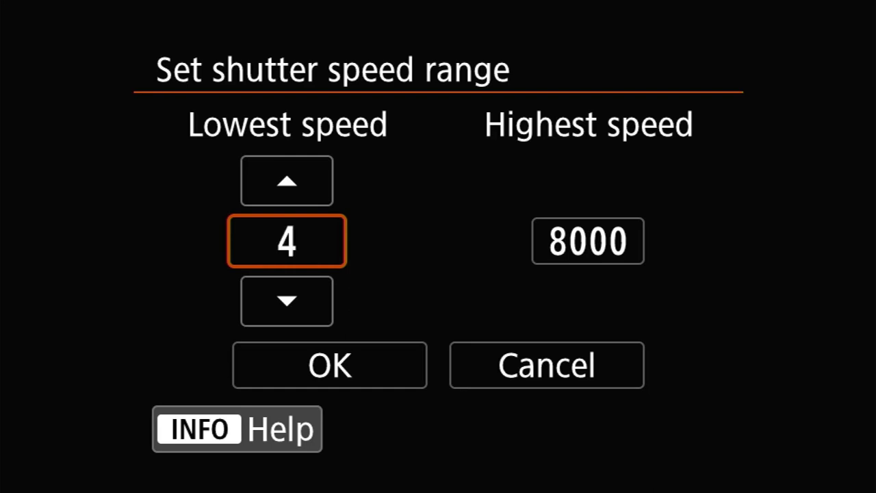
key("Down")
key("Down")
key("Down")
key("Down")
key("Down")
key("Down")
key("Down")
key("Down")
key("Down")
key("Down")
key("Down")
key("Down")
key("Down")
key("Down")
key("Down")
key("Down")
key("Down")
key("Down")
key("Down")
key("Down")
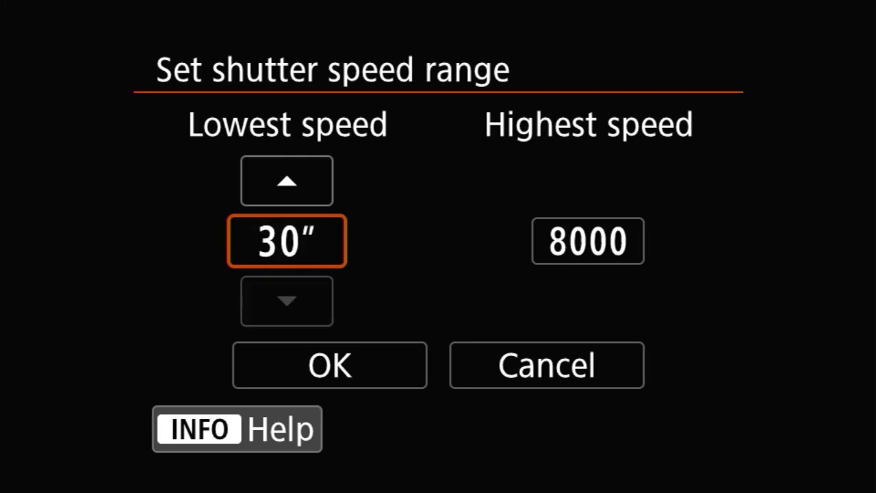
key("Return")
key("Right")
key("Down")
key("Return")
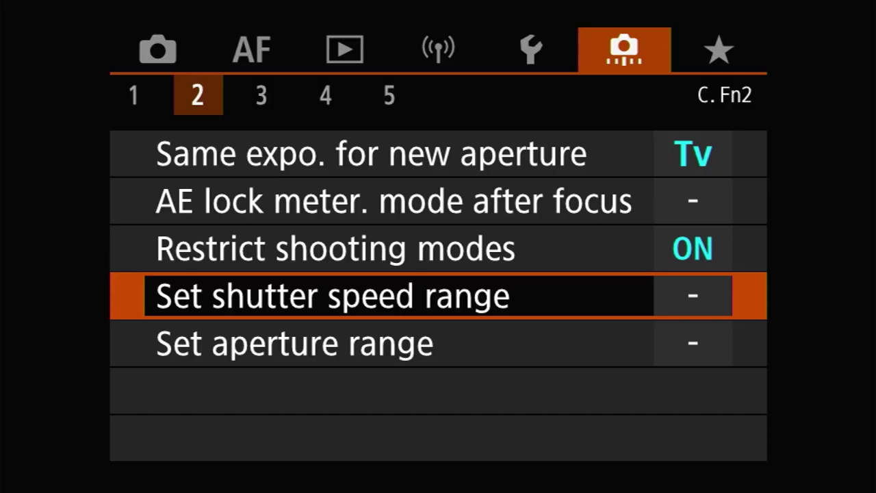